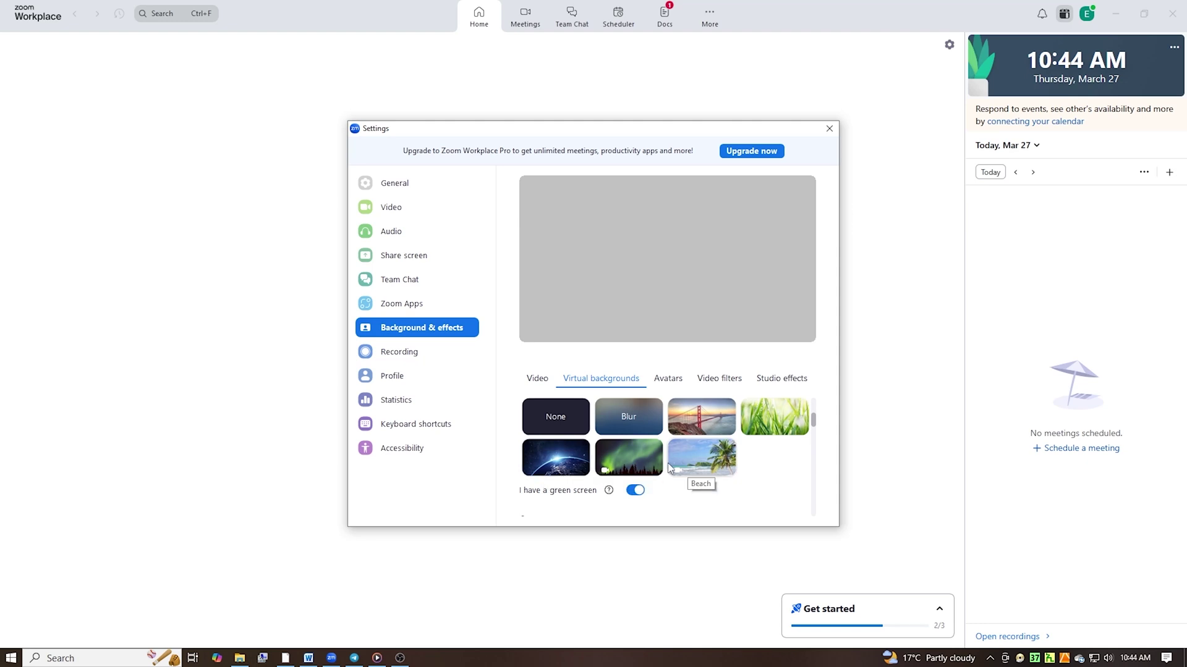
- Switch the virtual background from Northern Lights to Earth and dismiss the resolution notice
{"action": "left_click", "coordinate": [642, 461]}
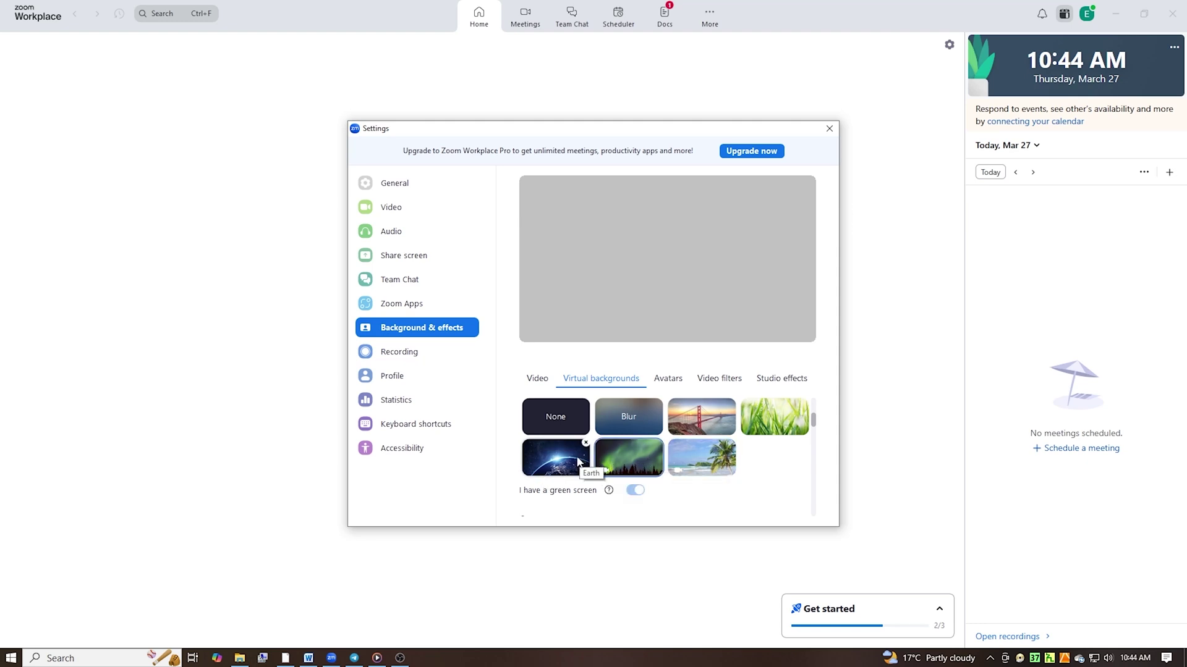
{"action": "left_click", "coordinate": [635, 491]}
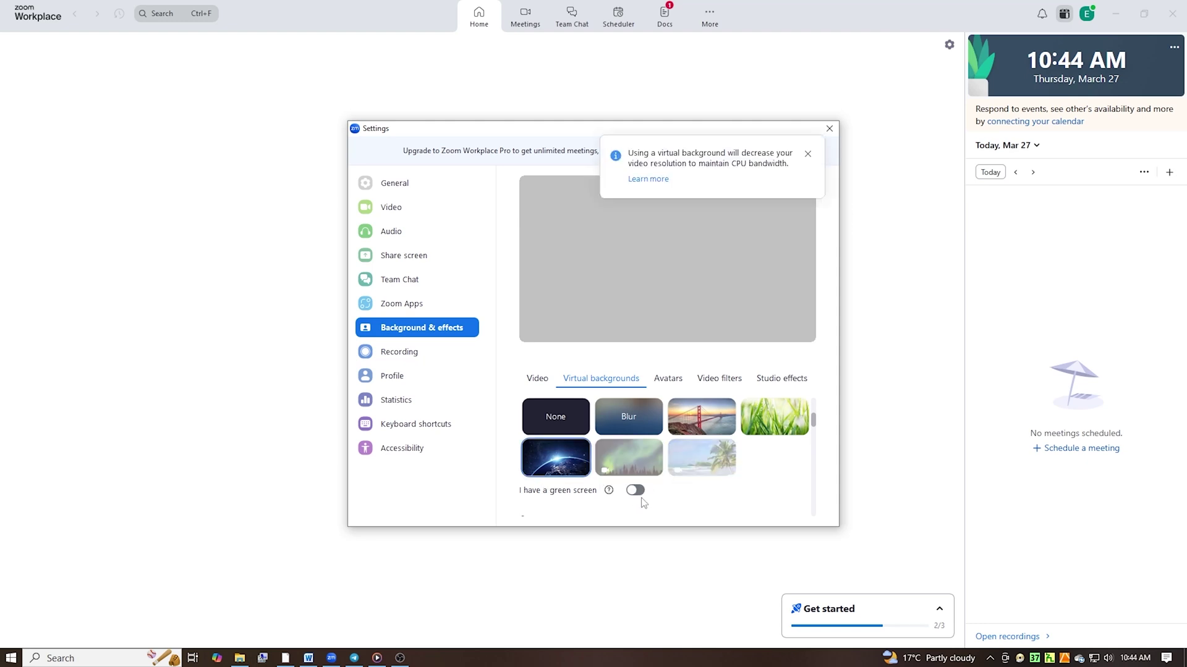
{"action": "left_click", "coordinate": [807, 154]}
{"action": "mouse_move", "coordinate": [701, 417]}
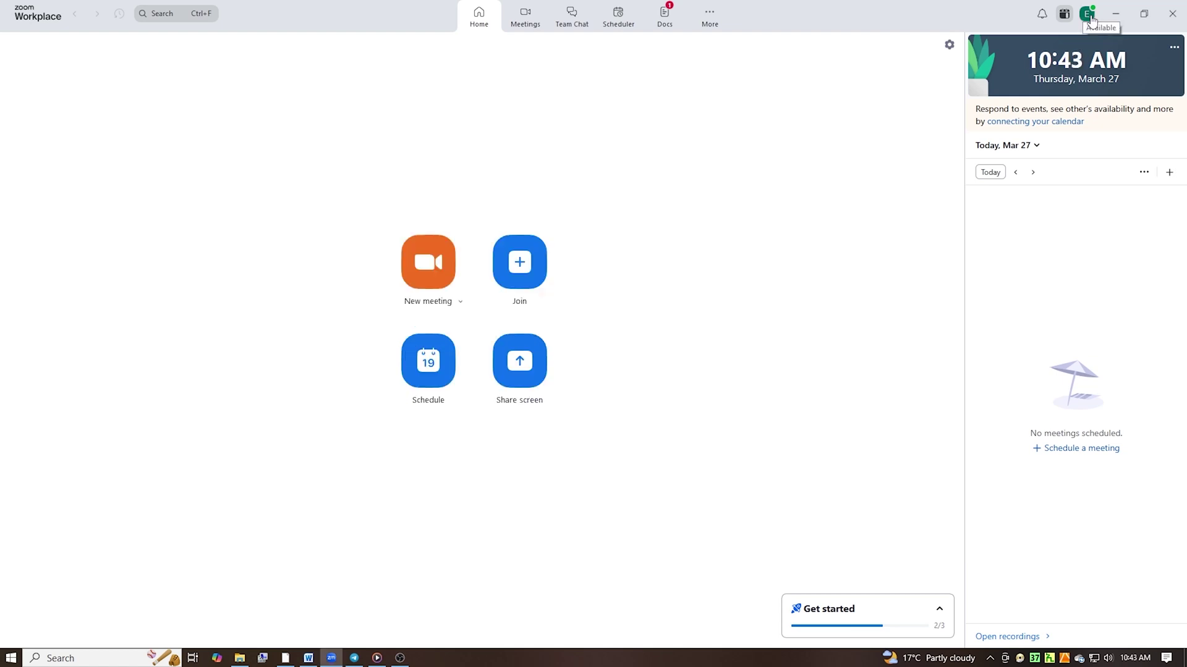
{"action": "left_click", "coordinate": [1087, 14]}
{"action": "left_click", "coordinate": [949, 45]}
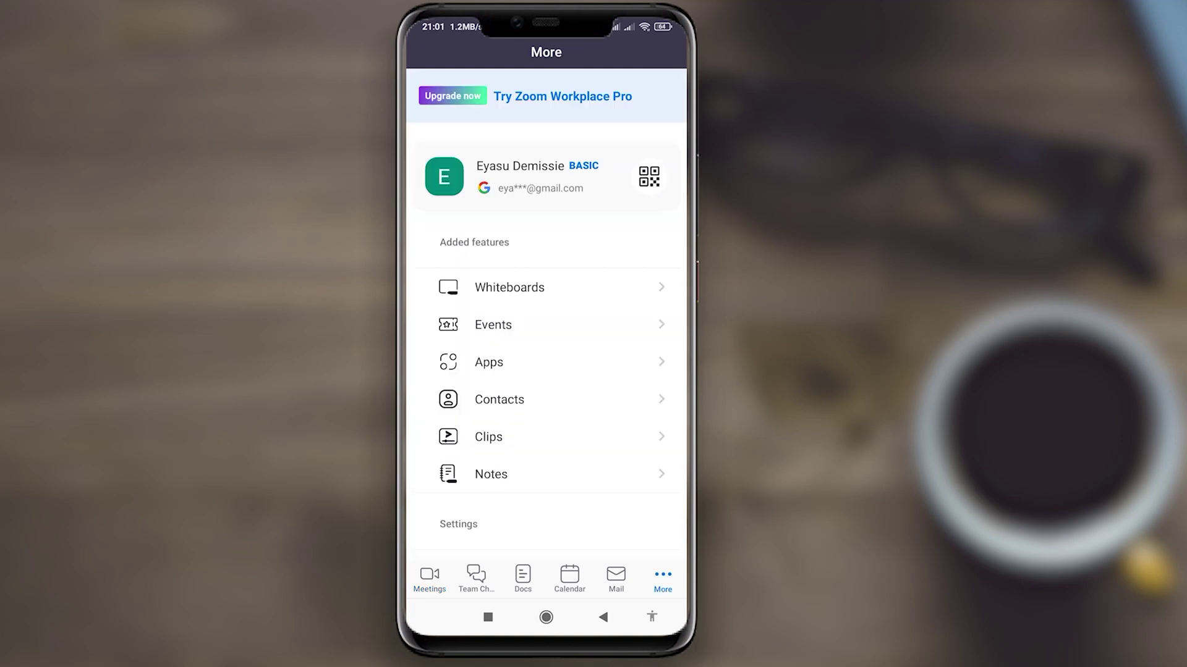
{"action": "scroll", "coordinate": [546, 325], "scroll_direction": "down", "scroll_amount": 1}
- Tap the Apps row on the mobile app's More page
{"action": "left_click", "coordinate": [488, 318]}
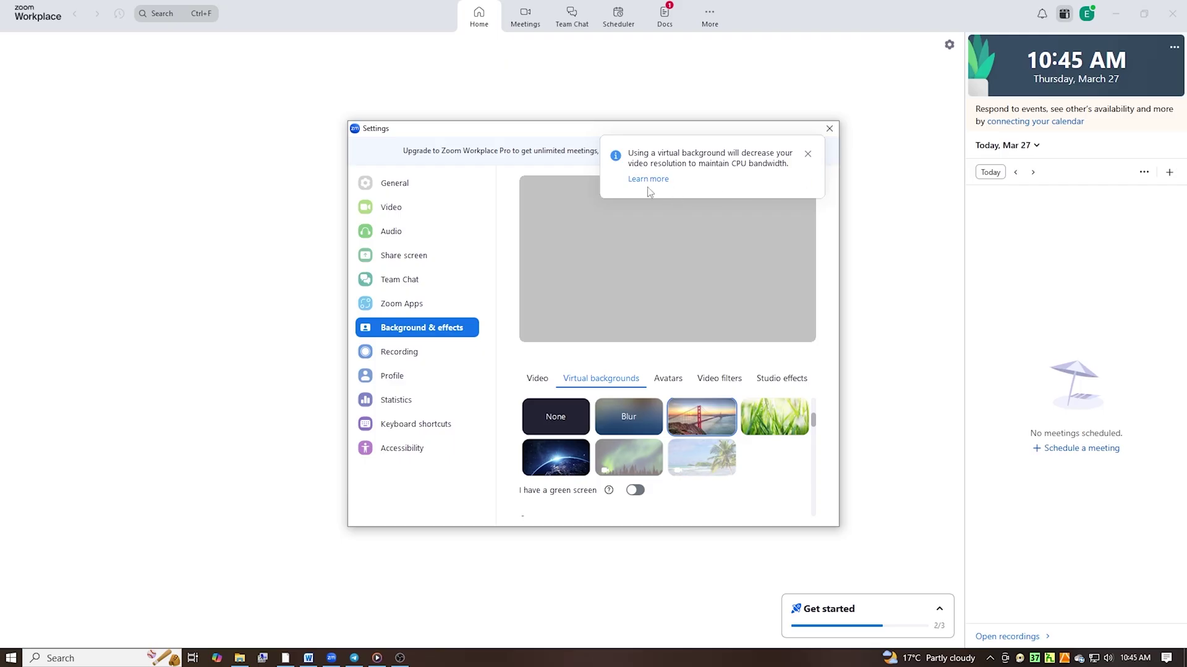
- Turn on 'I have a green screen' and add F:\downloads\camera-7726802_1920 as a background image
{"action": "left_click", "coordinate": [806, 156]}
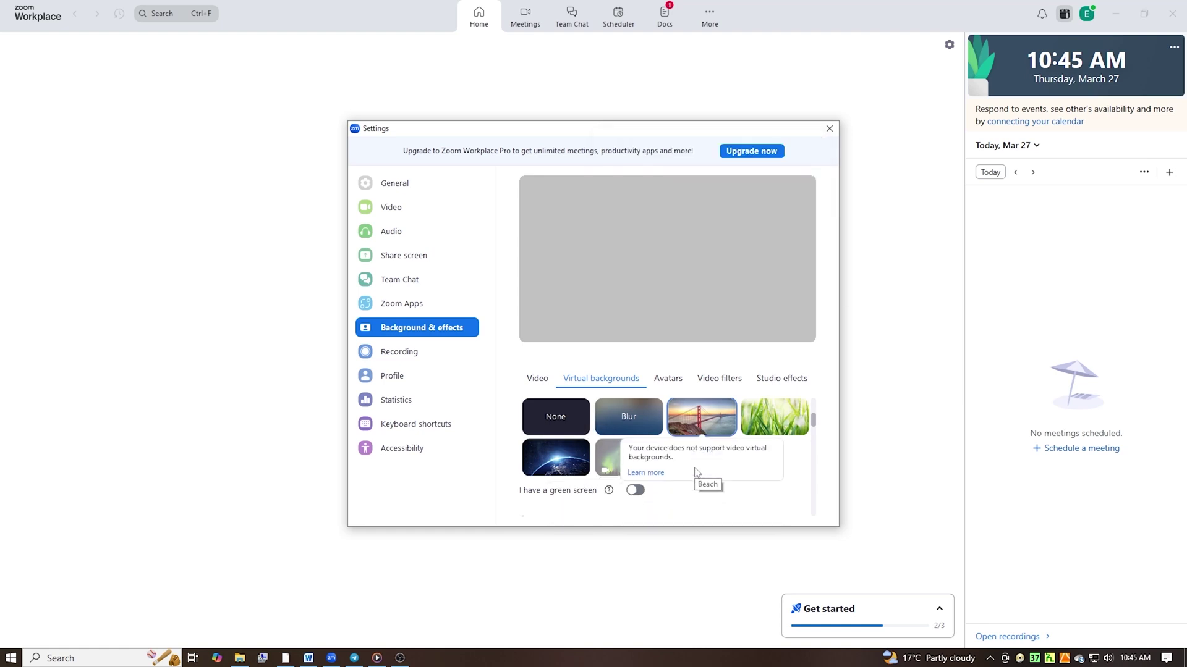
{"action": "scroll", "coordinate": [705, 477], "scroll_direction": "down", "scroll_amount": 2}
{"action": "scroll", "coordinate": [715, 477], "scroll_direction": "up", "scroll_amount": 1}
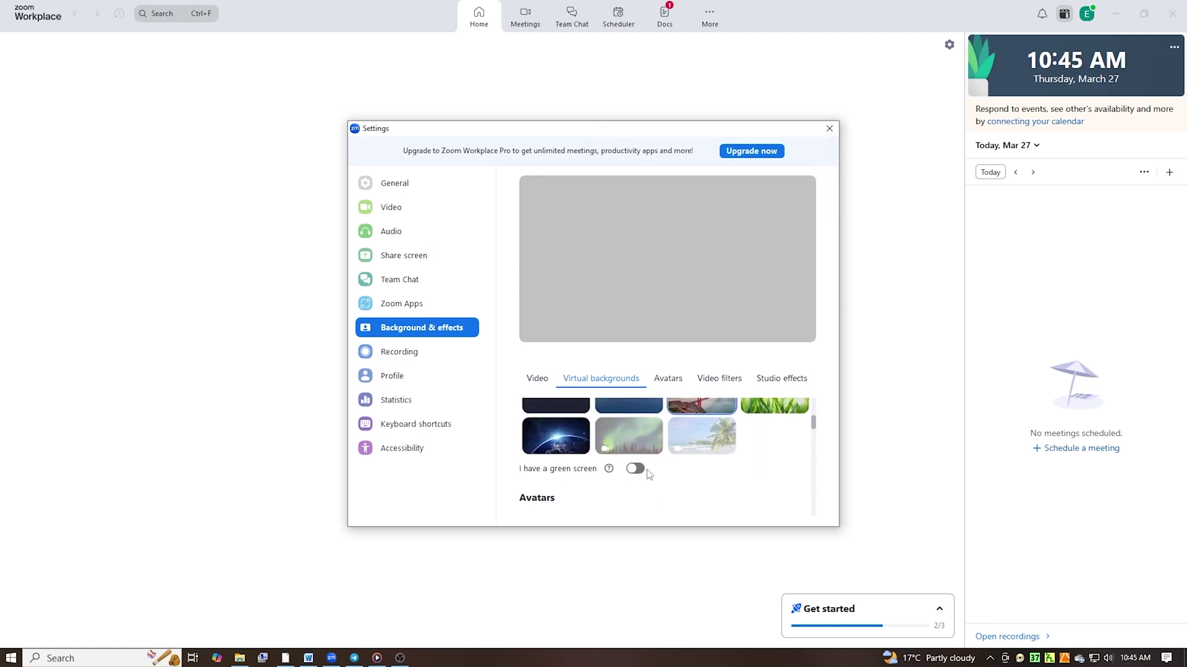
{"action": "left_click", "coordinate": [635, 469]}
{"action": "scroll", "coordinate": [723, 481], "scroll_direction": "up", "scroll_amount": 2}
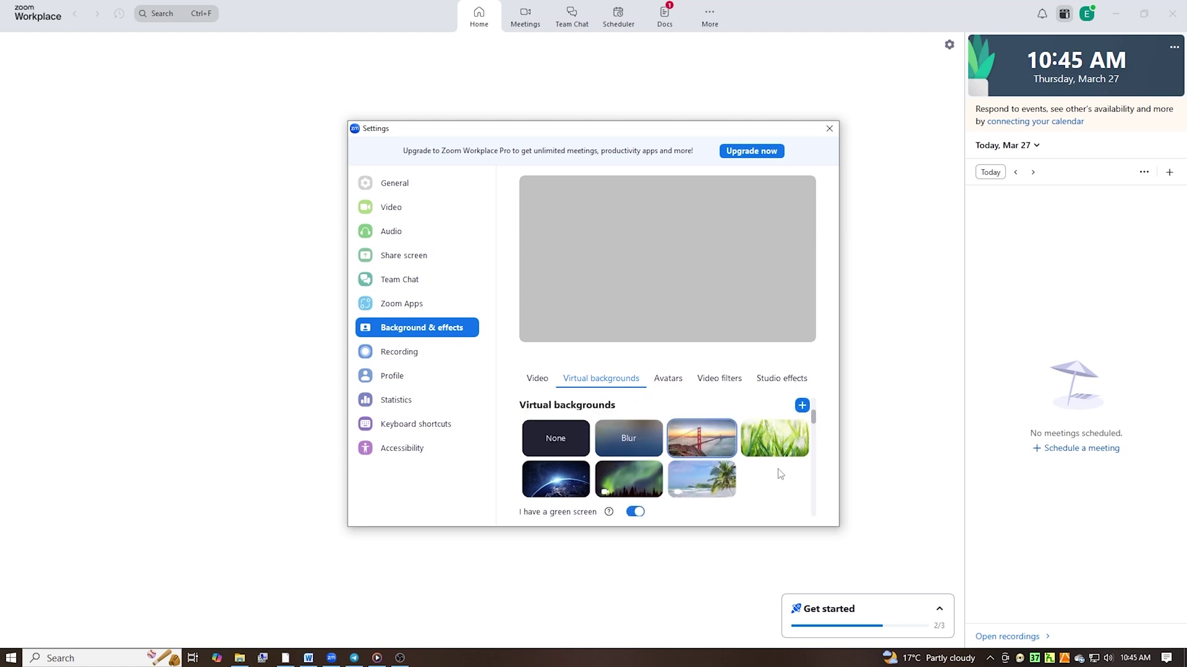
{"action": "left_click", "coordinate": [802, 406]}
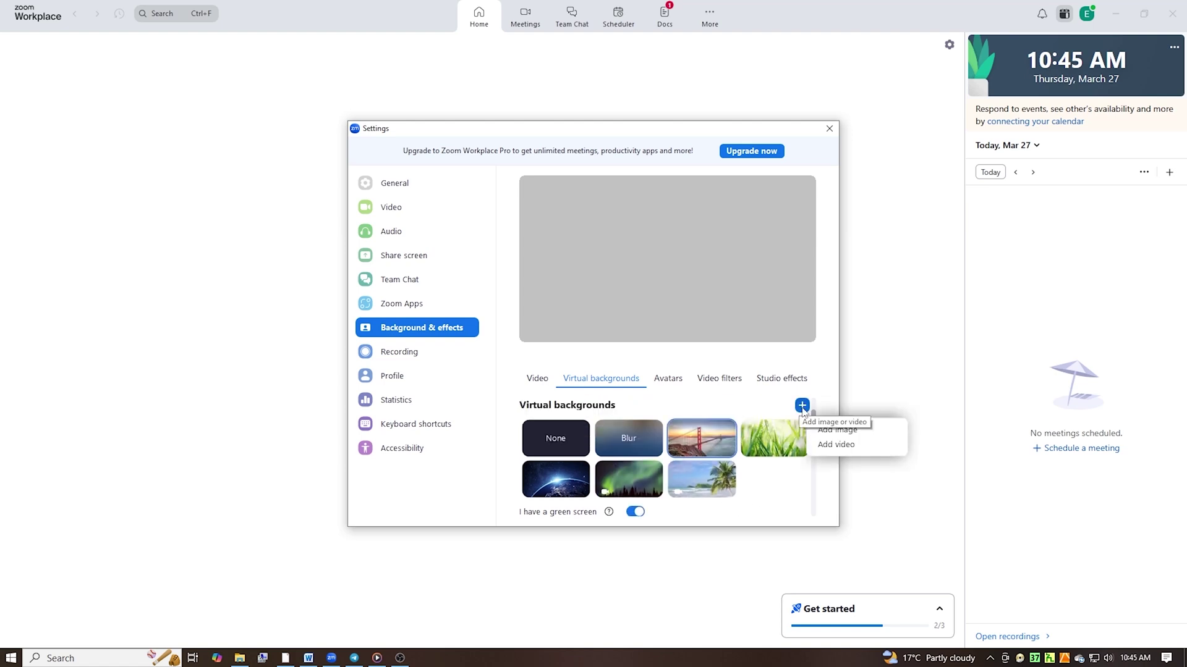
{"action": "left_click", "coordinate": [836, 430]}
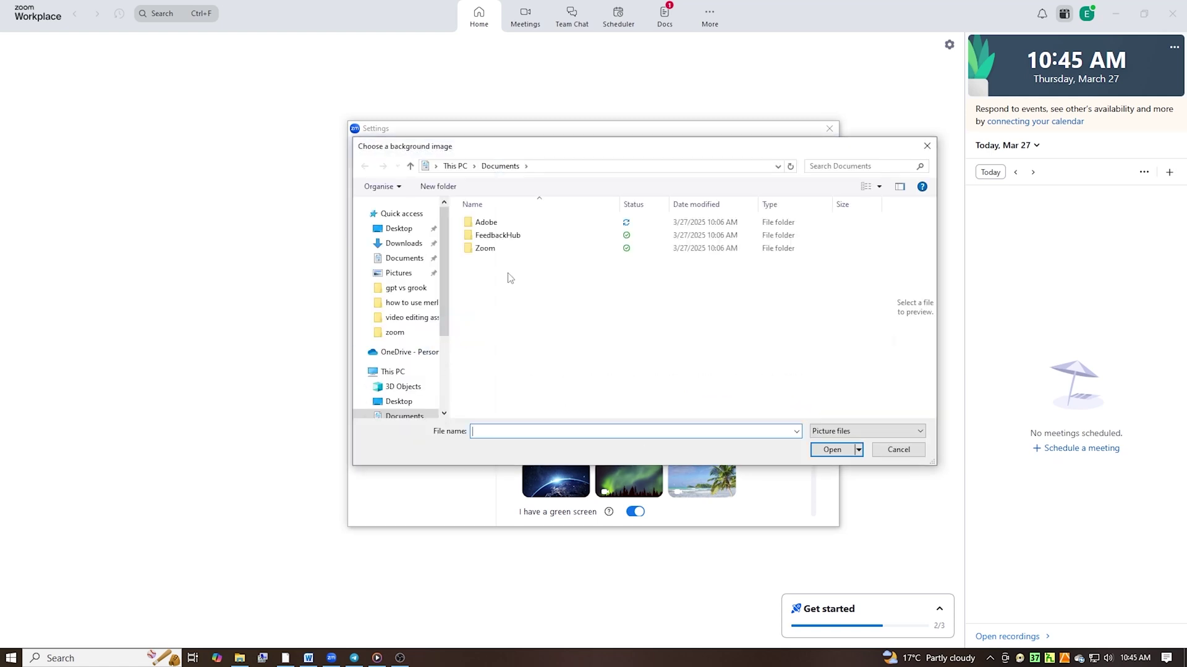
{"action": "scroll", "coordinate": [409, 362], "scroll_direction": "down", "scroll_amount": 2}
{"action": "left_click", "coordinate": [408, 375]}
{"action": "left_click", "coordinate": [632, 366]}
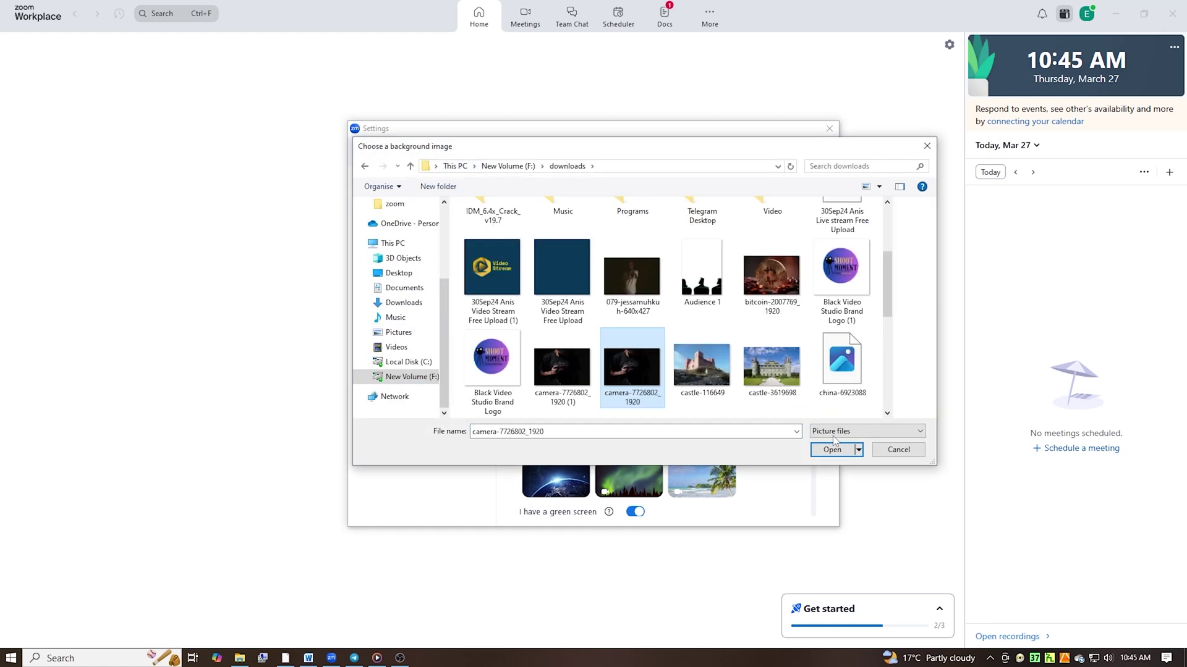
{"action": "left_click", "coordinate": [836, 451]}
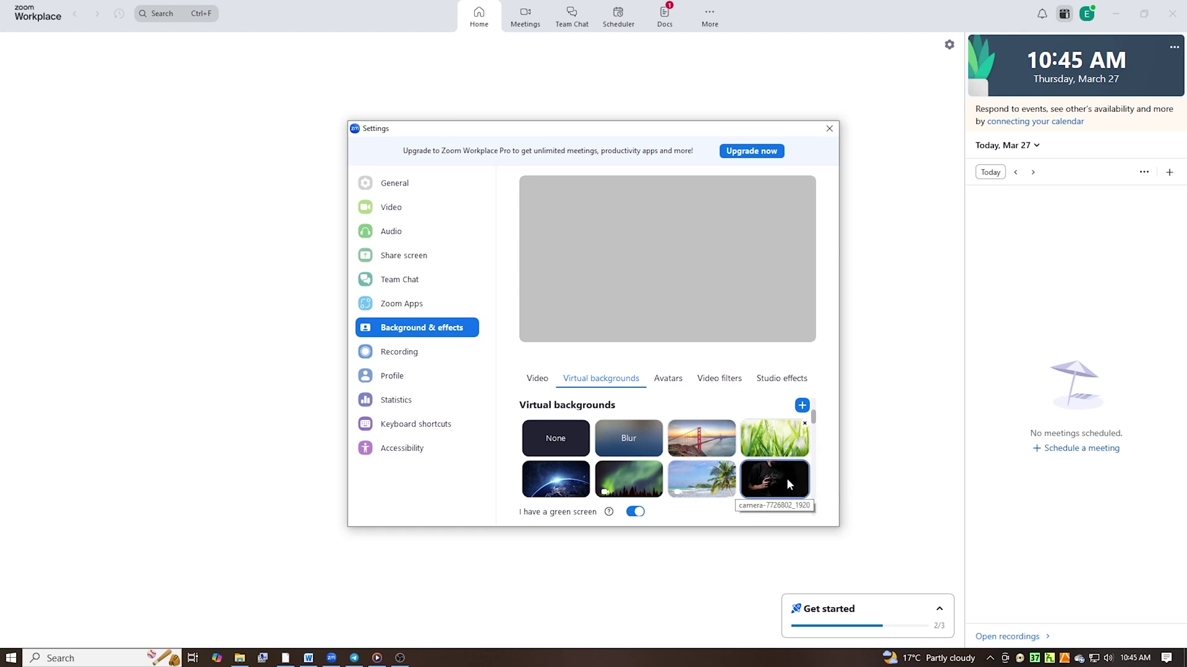
{"action": "mouse_move", "coordinate": [774, 479]}
{"action": "scroll", "coordinate": [718, 487], "scroll_direction": "down", "scroll_amount": 1}
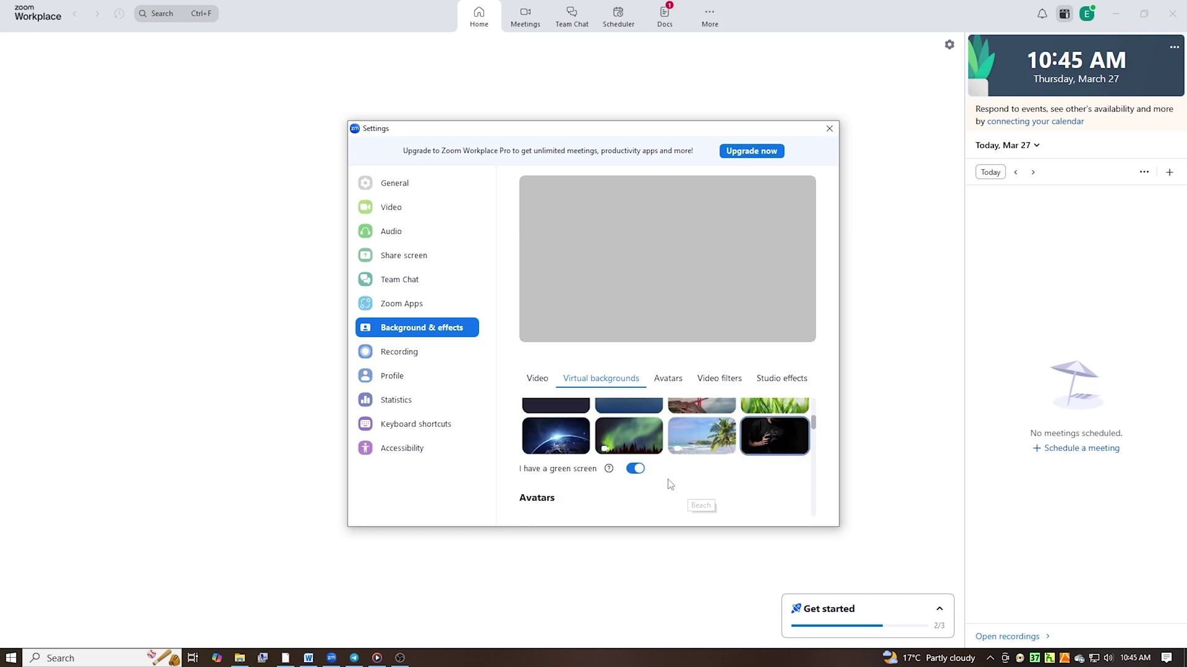
- Switch 'I have a green screen' off and dismiss the video resolution notice
{"action": "left_click", "coordinate": [635, 469]}
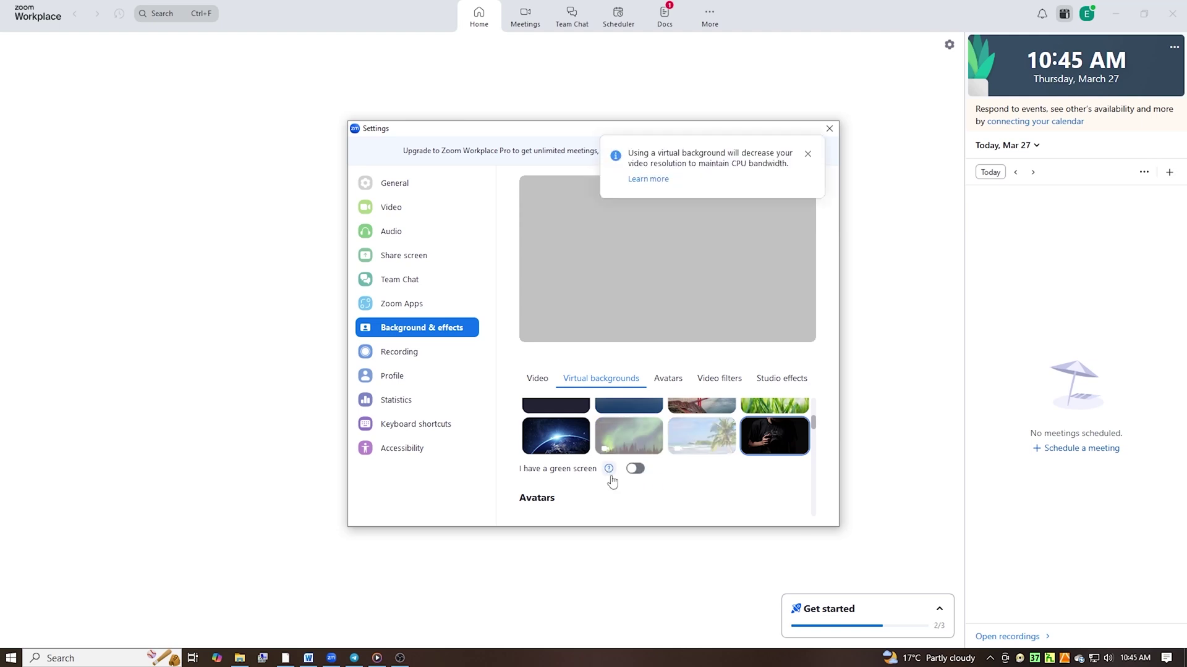
{"action": "left_click", "coordinate": [807, 154]}
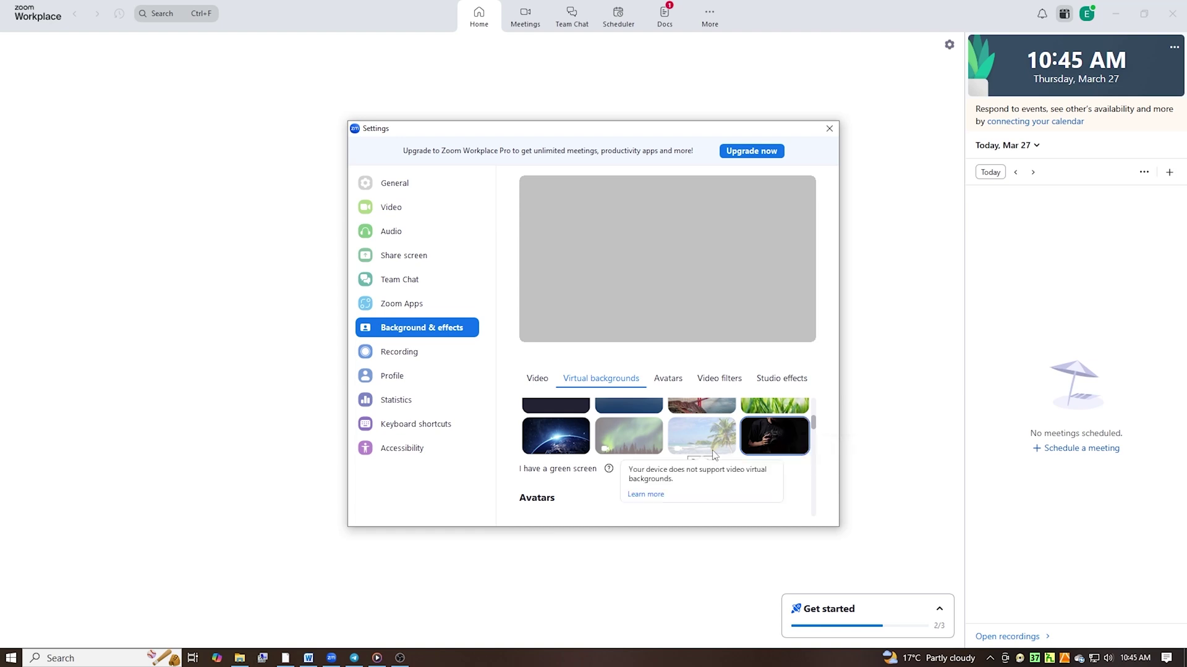
{"action": "scroll", "coordinate": [613, 468], "scroll_direction": "up", "scroll_amount": 1}
{"action": "scroll", "coordinate": [648, 468], "scroll_direction": "down", "scroll_amount": 1}
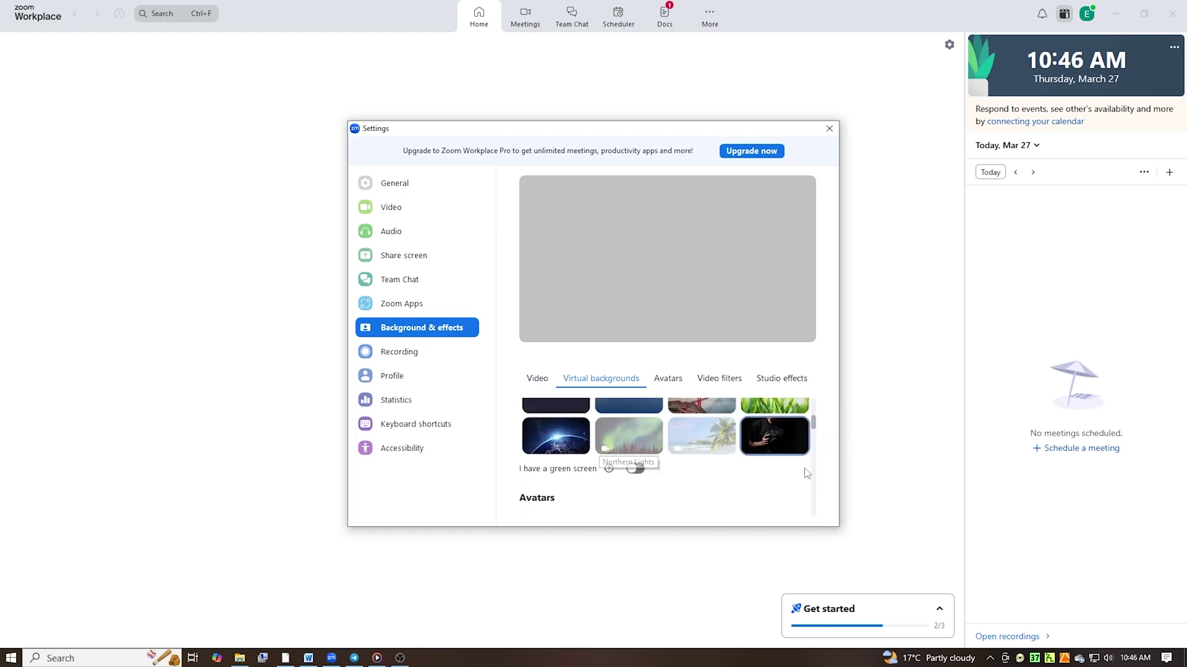
{"action": "mouse_move", "coordinate": [774, 436]}
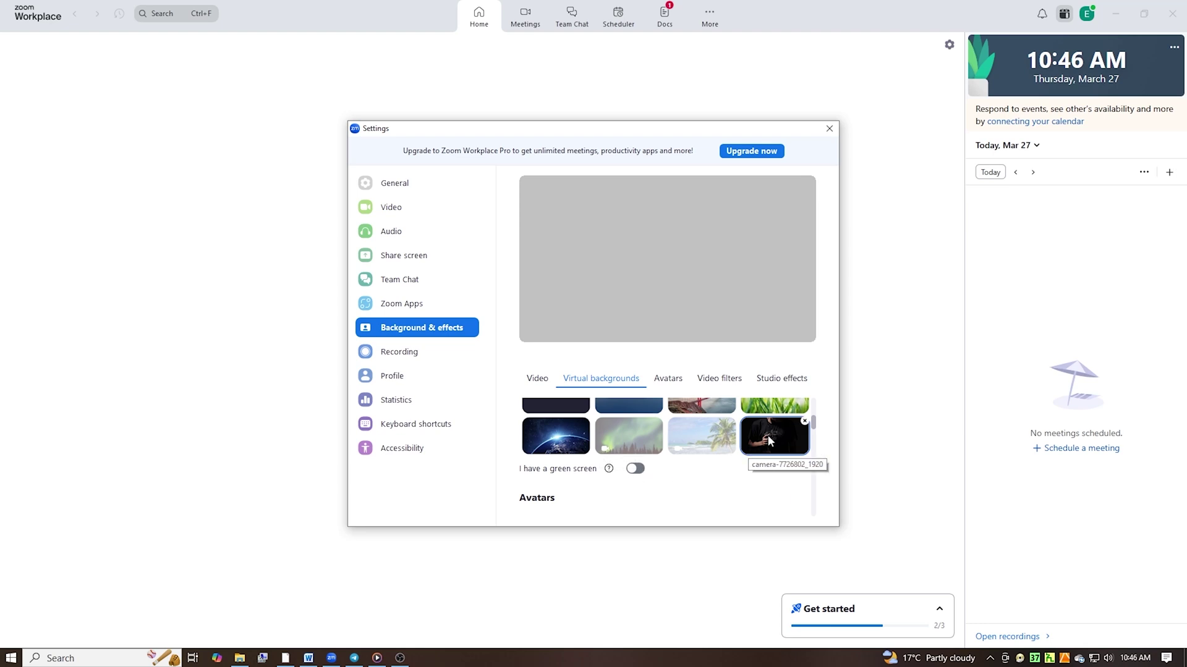
{"action": "scroll", "coordinate": [782, 446], "scroll_direction": "up", "scroll_amount": 1}
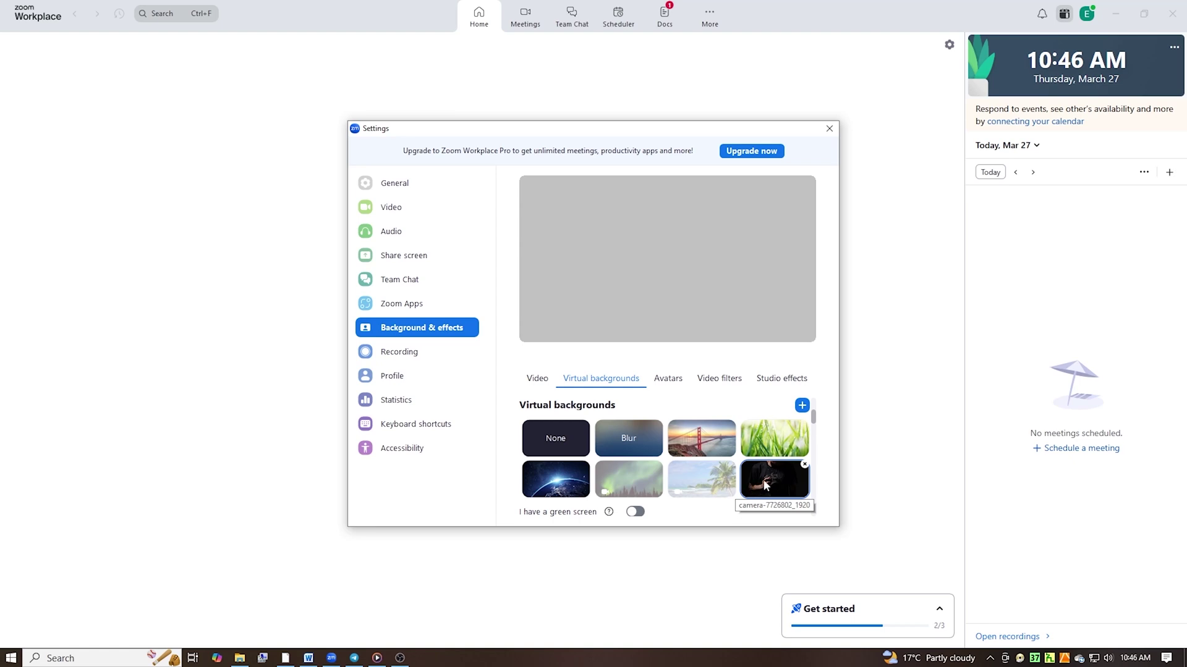
- Choose the camera thumbnail as background after trying Earth, and turn green screen off
{"action": "left_click", "coordinate": [778, 475]}
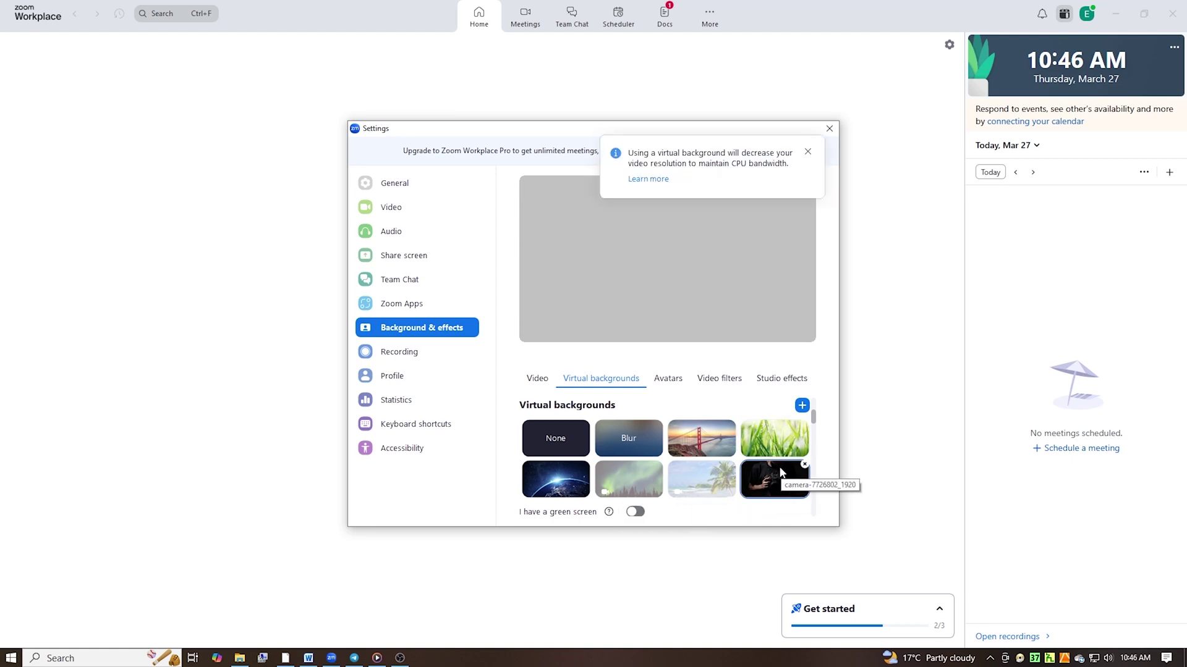
{"action": "left_click", "coordinate": [807, 152]}
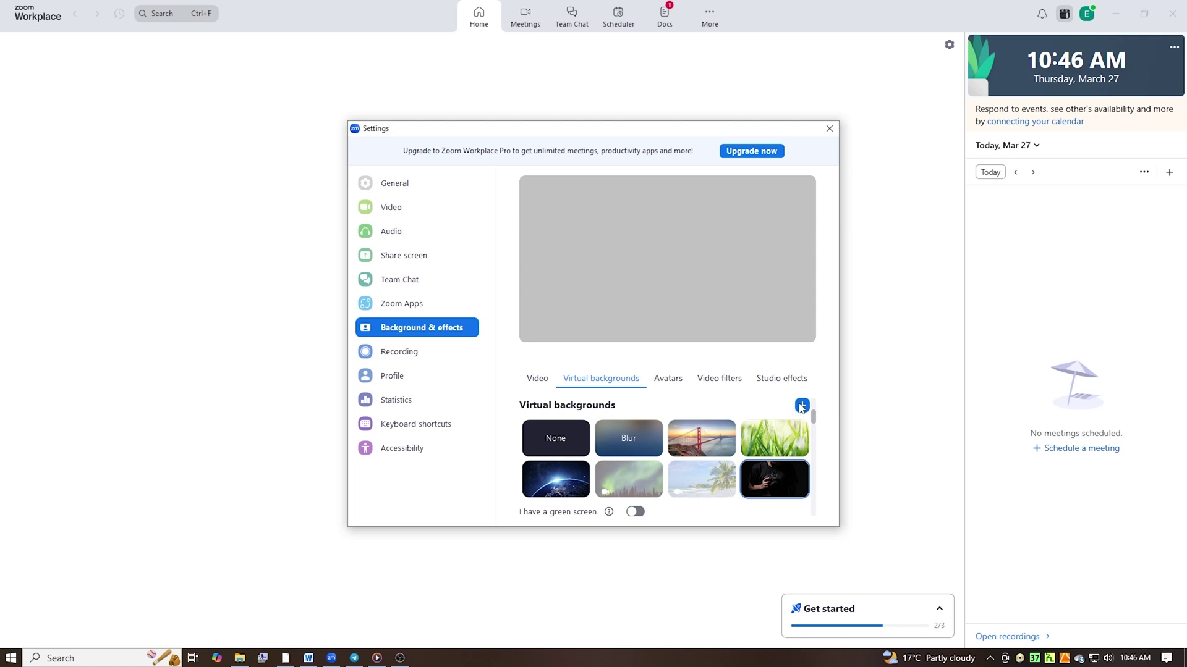
{"action": "mouse_move", "coordinate": [555, 480]}
{"action": "left_click", "coordinate": [568, 487]}
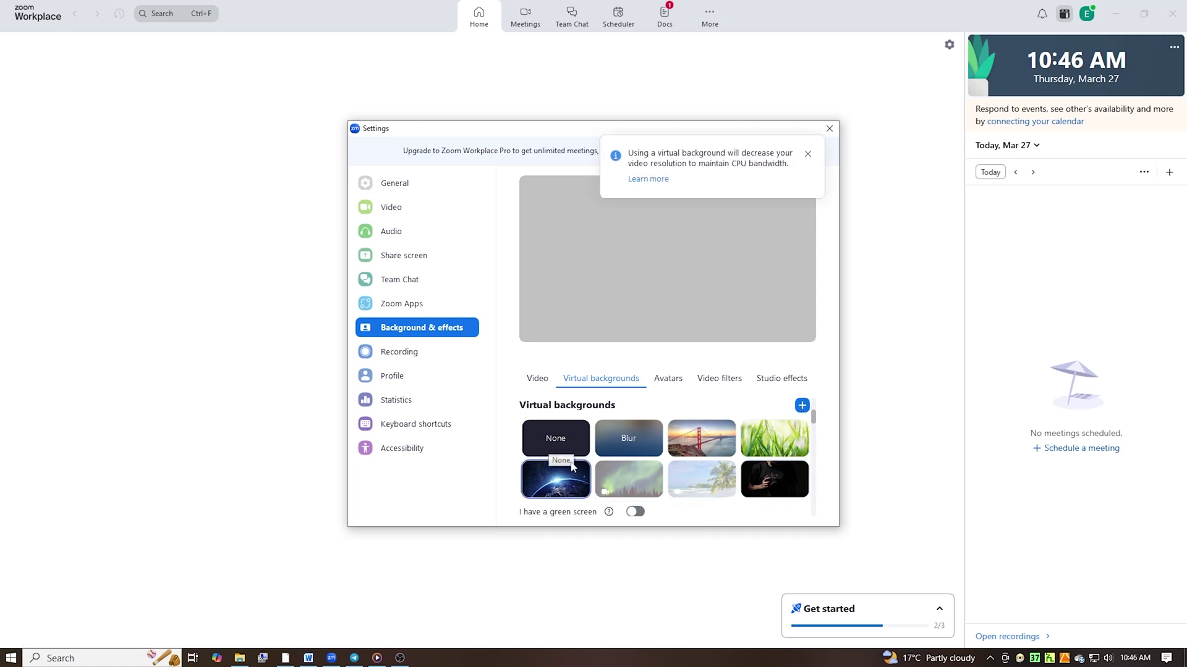
{"action": "left_click", "coordinate": [769, 479]}
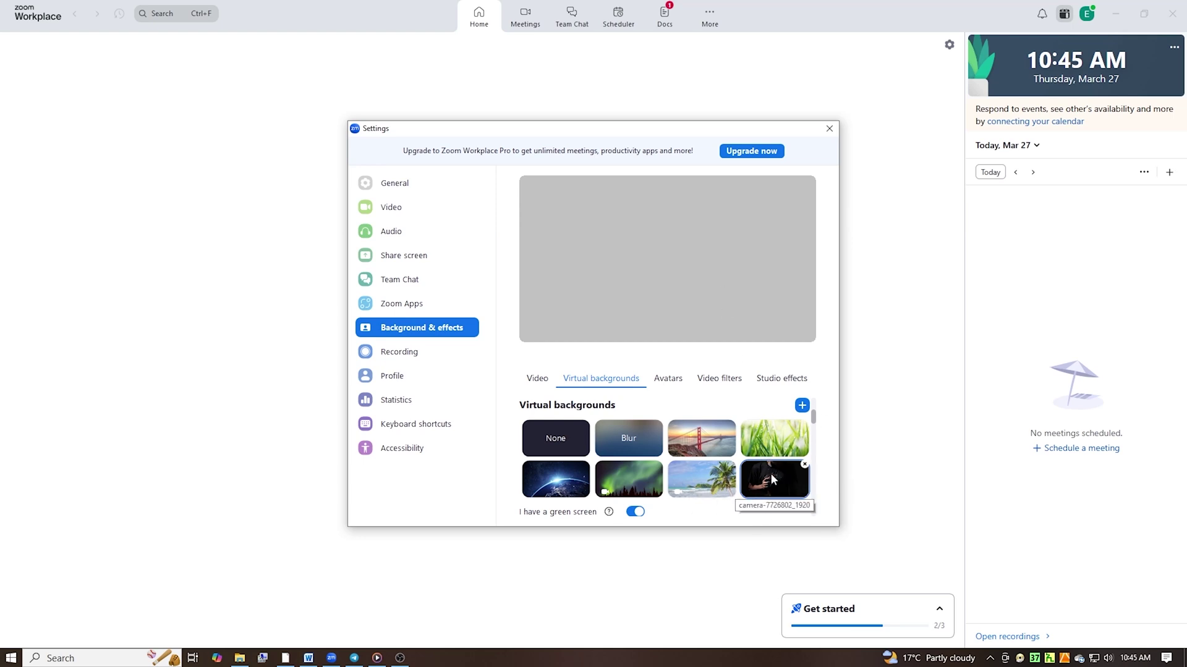
{"action": "scroll", "coordinate": [705, 478], "scroll_direction": "down", "scroll_amount": 1}
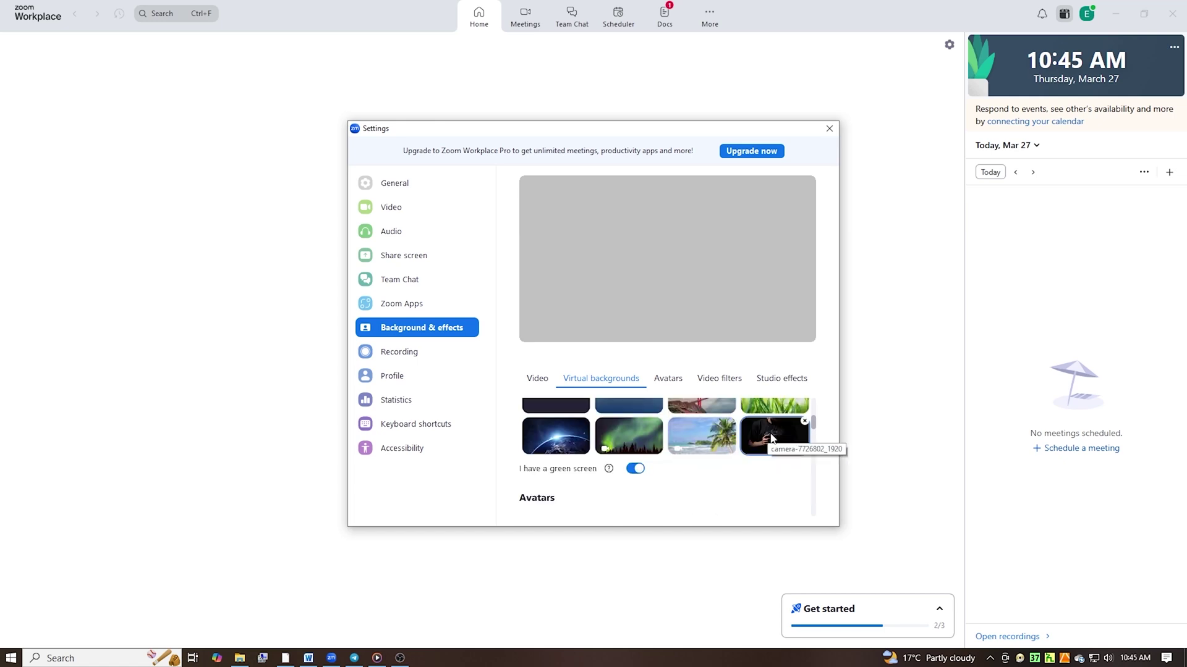
{"action": "left_click", "coordinate": [634, 469]}
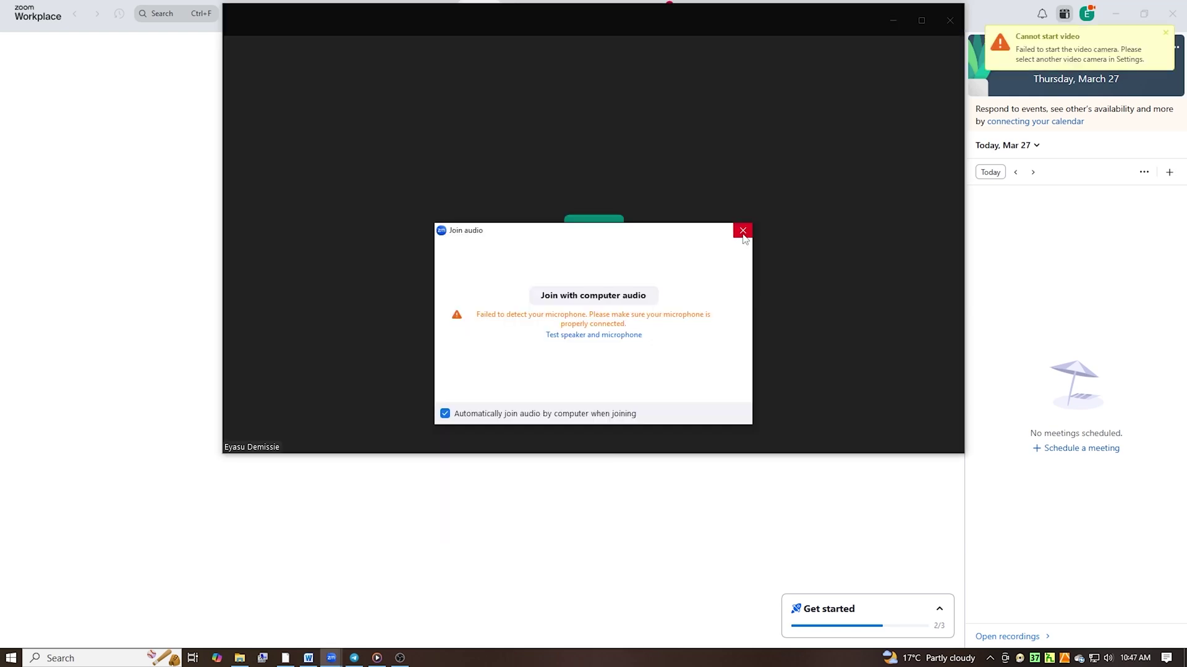
- Start a new meeting and open the camera menu beside the Video button
{"action": "left_click", "coordinate": [745, 232]}
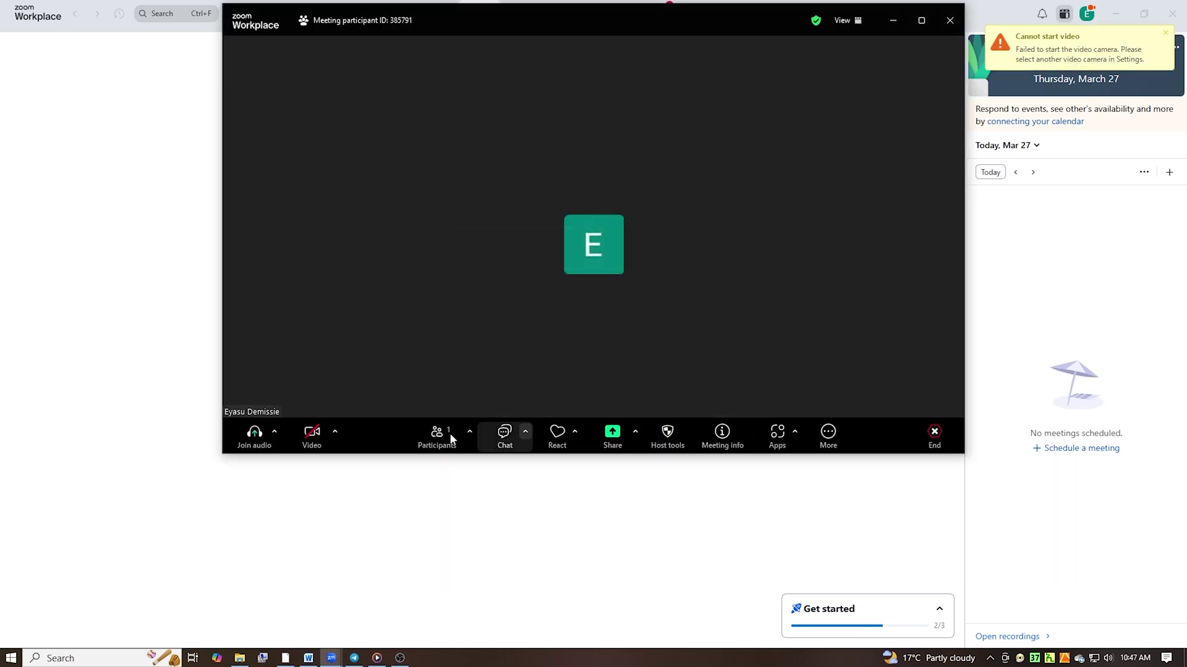
{"action": "left_click", "coordinate": [333, 433]}
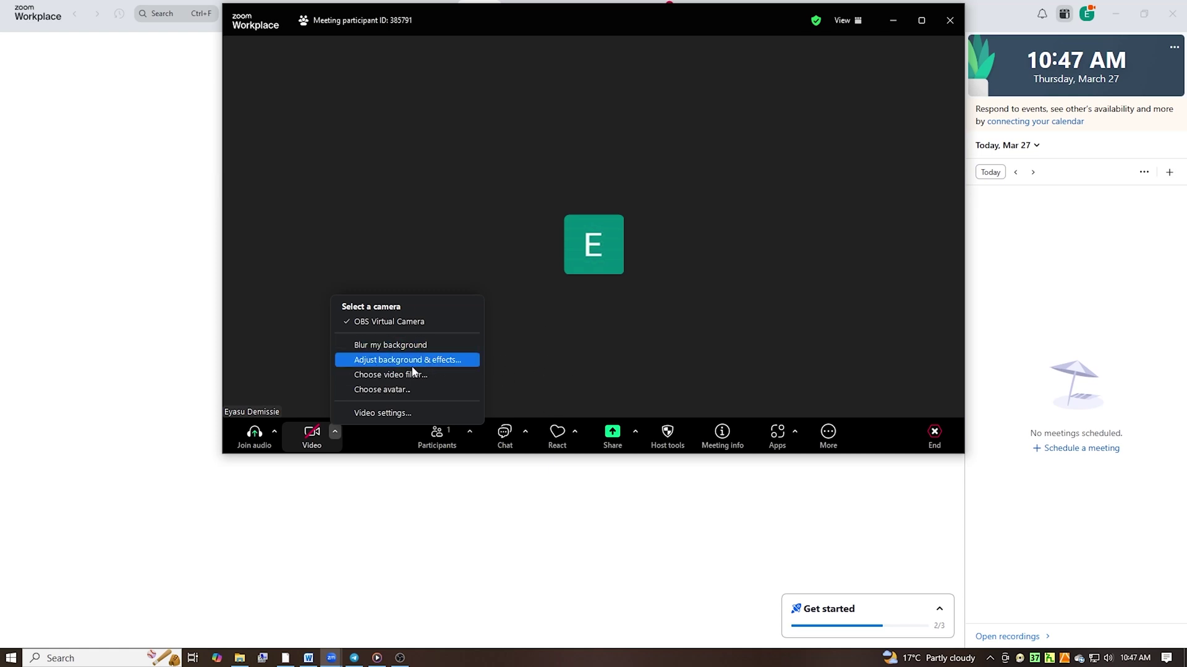
{"action": "left_click", "coordinate": [413, 367]}
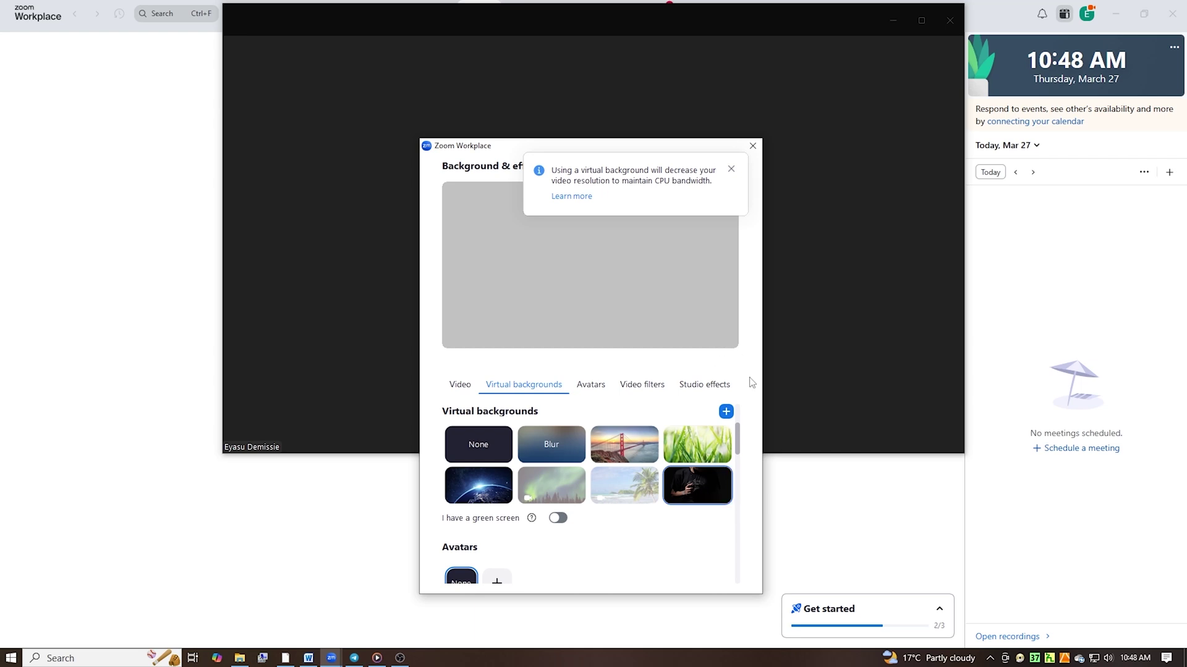
{"action": "scroll", "coordinate": [606, 529], "scroll_direction": "down", "scroll_amount": 1}
{"action": "scroll", "coordinate": [607, 530], "scroll_direction": "down", "scroll_amount": 1}
{"action": "scroll", "coordinate": [609, 529], "scroll_direction": "down", "scroll_amount": 3}
{"action": "scroll", "coordinate": [609, 529], "scroll_direction": "up", "scroll_amount": 2}
{"action": "scroll", "coordinate": [630, 445], "scroll_direction": "up", "scroll_amount": 2}
{"action": "scroll", "coordinate": [623, 464], "scroll_direction": "down", "scroll_amount": 2}
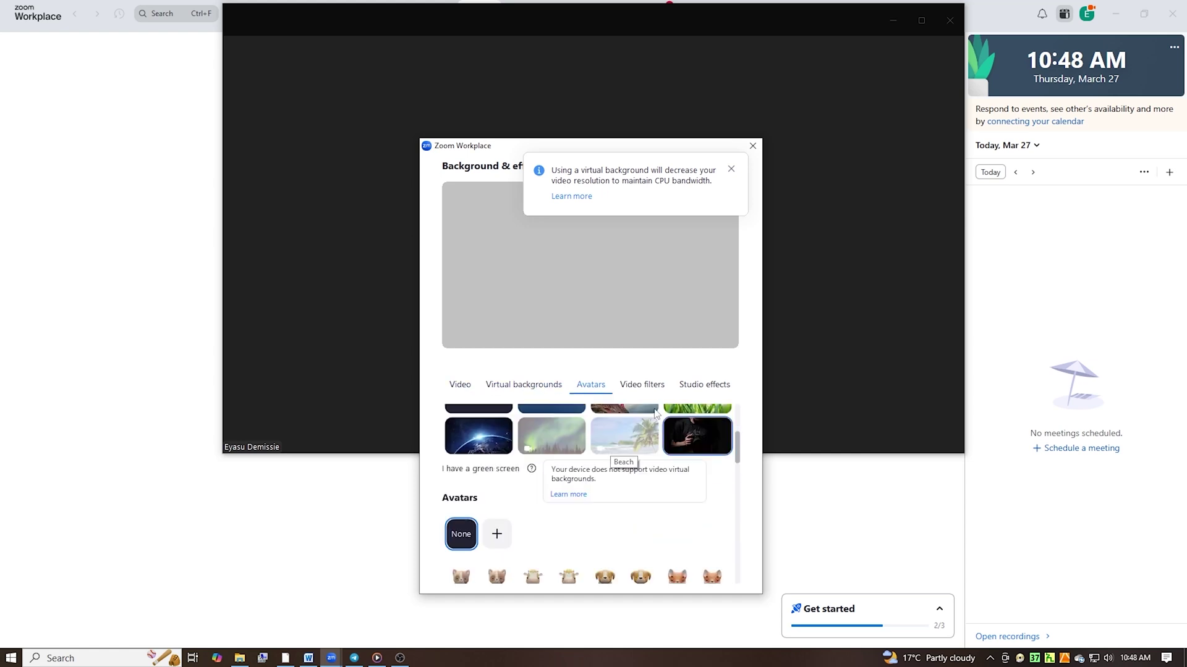
{"action": "left_click", "coordinate": [731, 169]}
{"action": "left_click", "coordinate": [752, 147]}
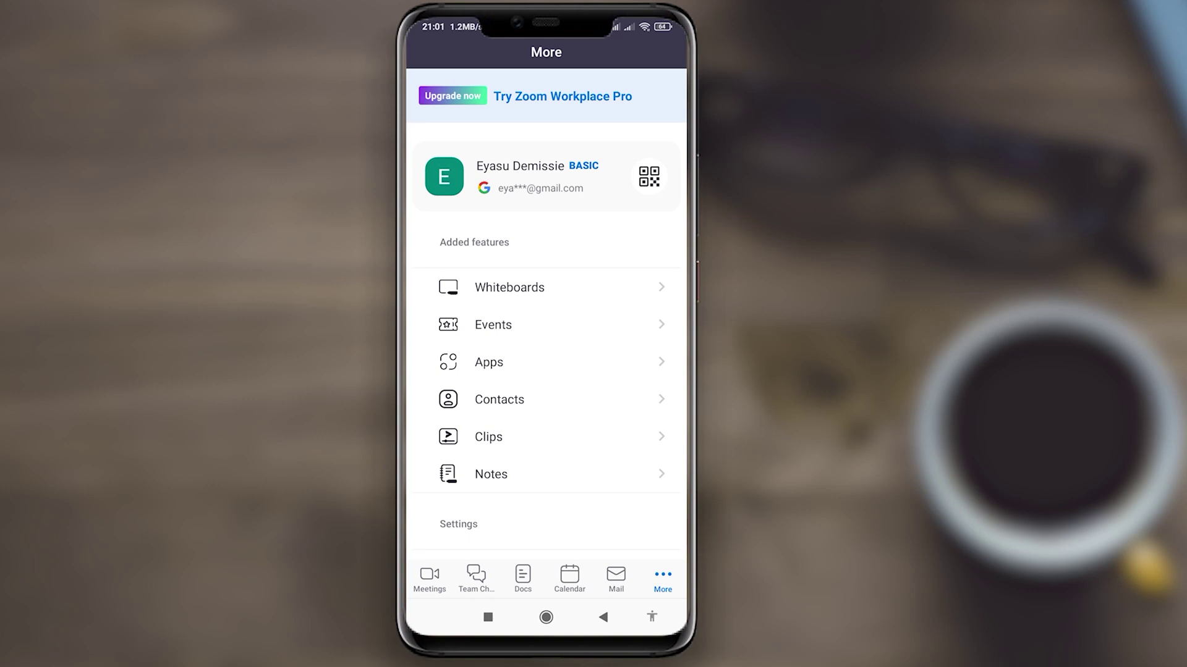
{"action": "scroll", "coordinate": [547, 371], "scroll_direction": "down", "scroll_amount": 1}
- Open Virtual Backgrounds from the mobile Apps list and show its '...' action menu
{"action": "left_click", "coordinate": [488, 318]}
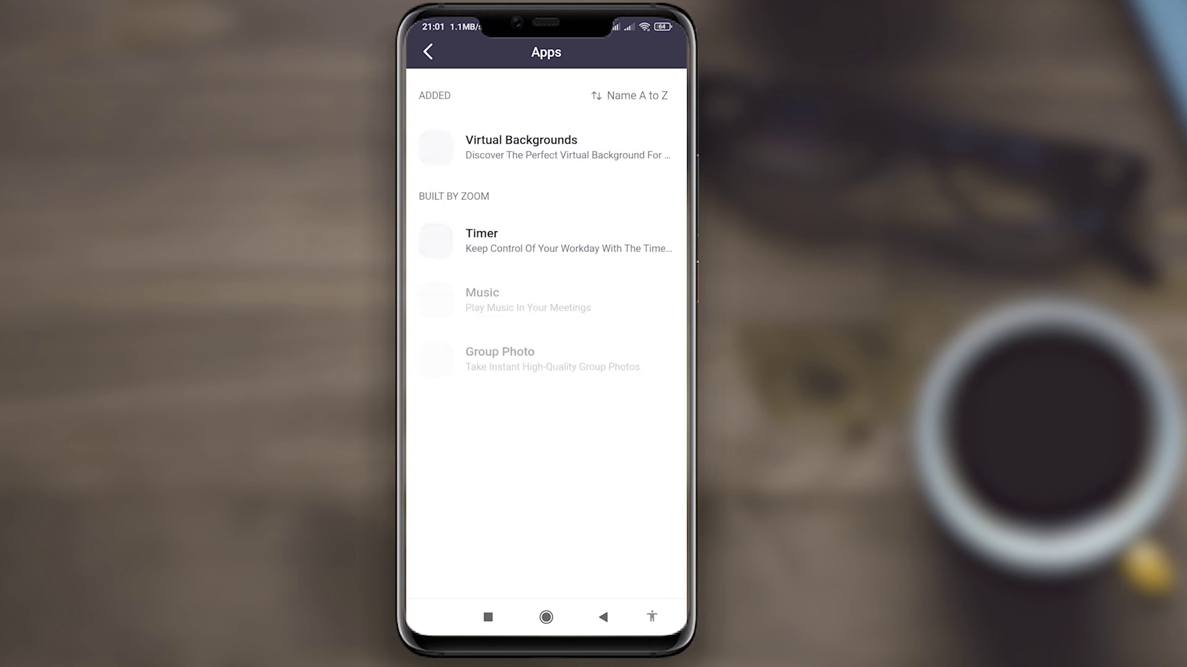
{"action": "left_click", "coordinate": [547, 147]}
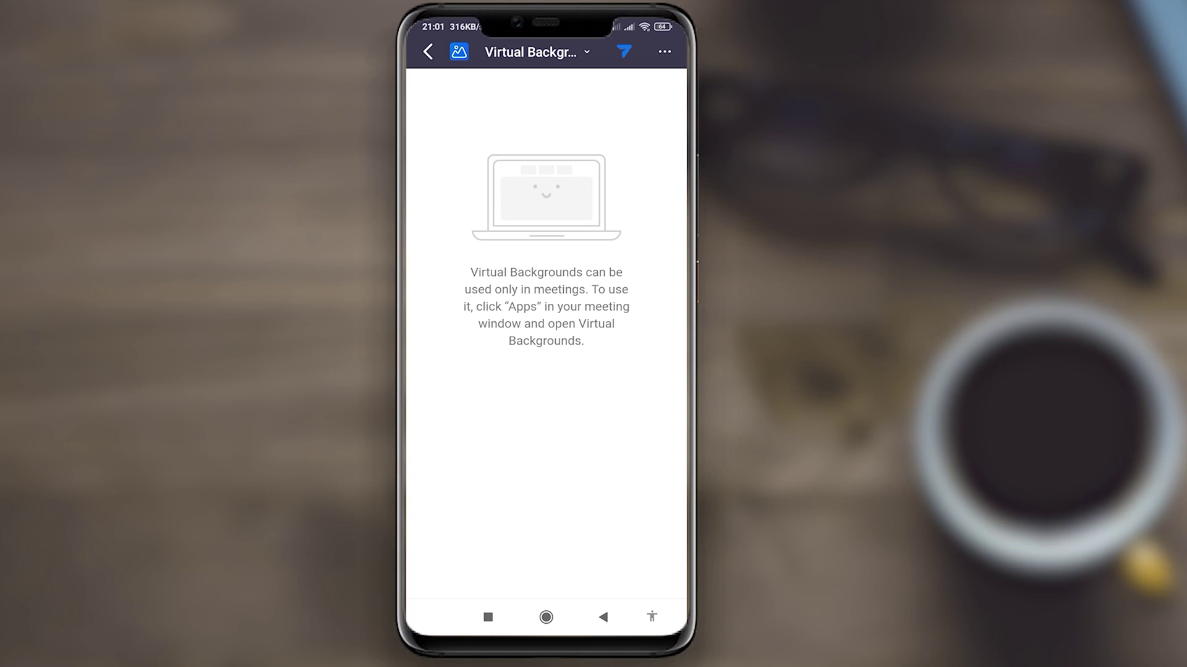
{"action": "left_click", "coordinate": [536, 52]}
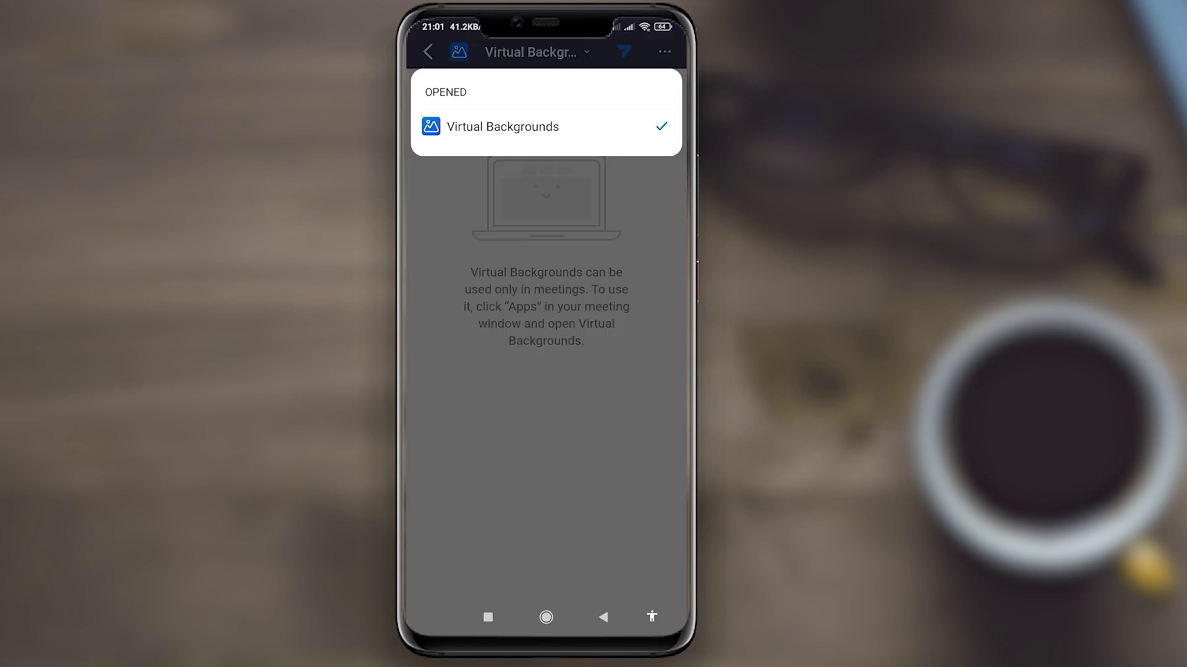
{"action": "left_click", "coordinate": [502, 126]}
{"action": "left_click", "coordinate": [665, 52]}
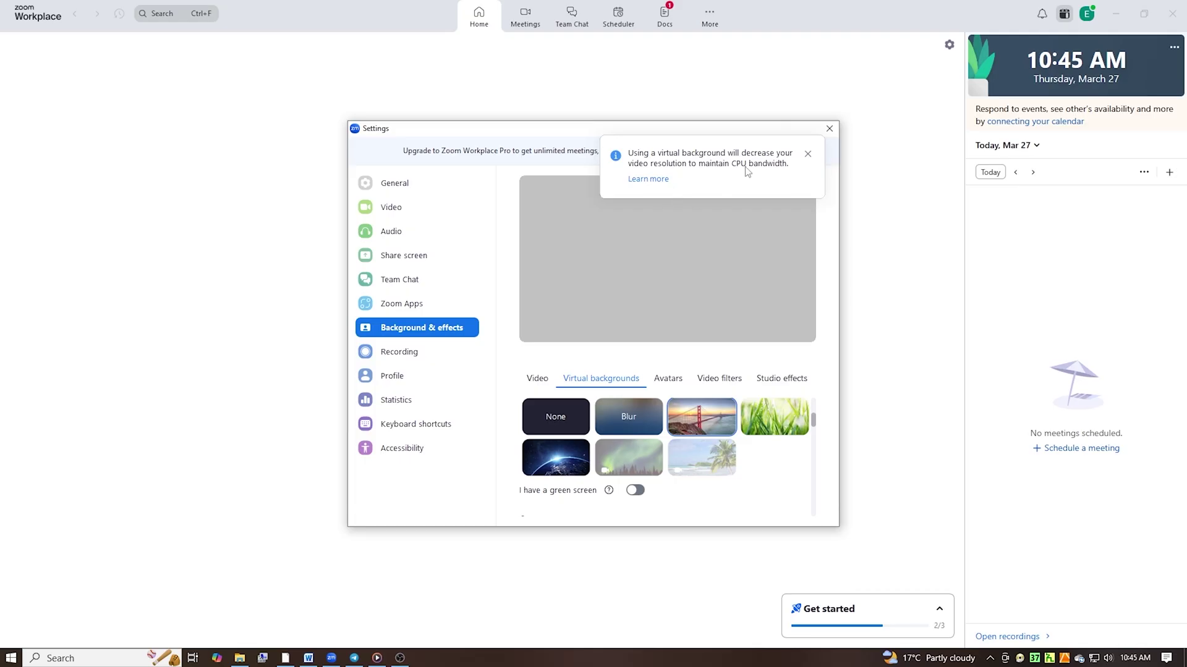
- Dismiss the resolution notice, turn on 'I have a green screen', and choose + > Add image
{"action": "left_click", "coordinate": [807, 154]}
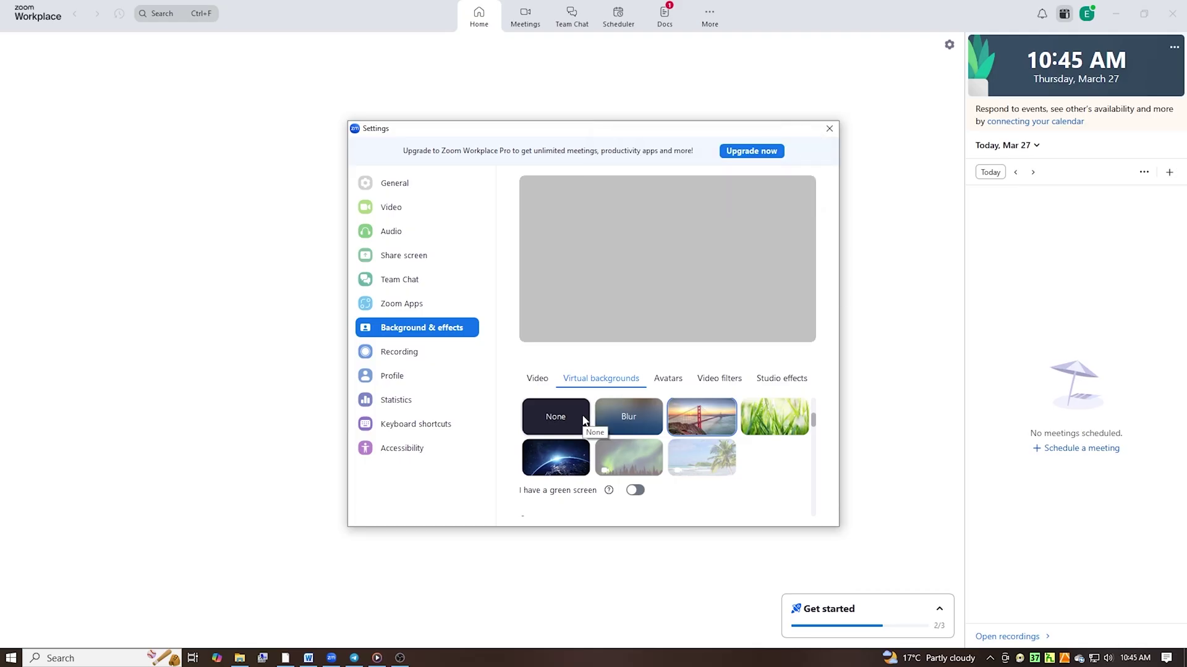
{"action": "scroll", "coordinate": [712, 464], "scroll_direction": "down", "scroll_amount": 2}
{"action": "scroll", "coordinate": [724, 476], "scroll_direction": "up", "scroll_amount": 1}
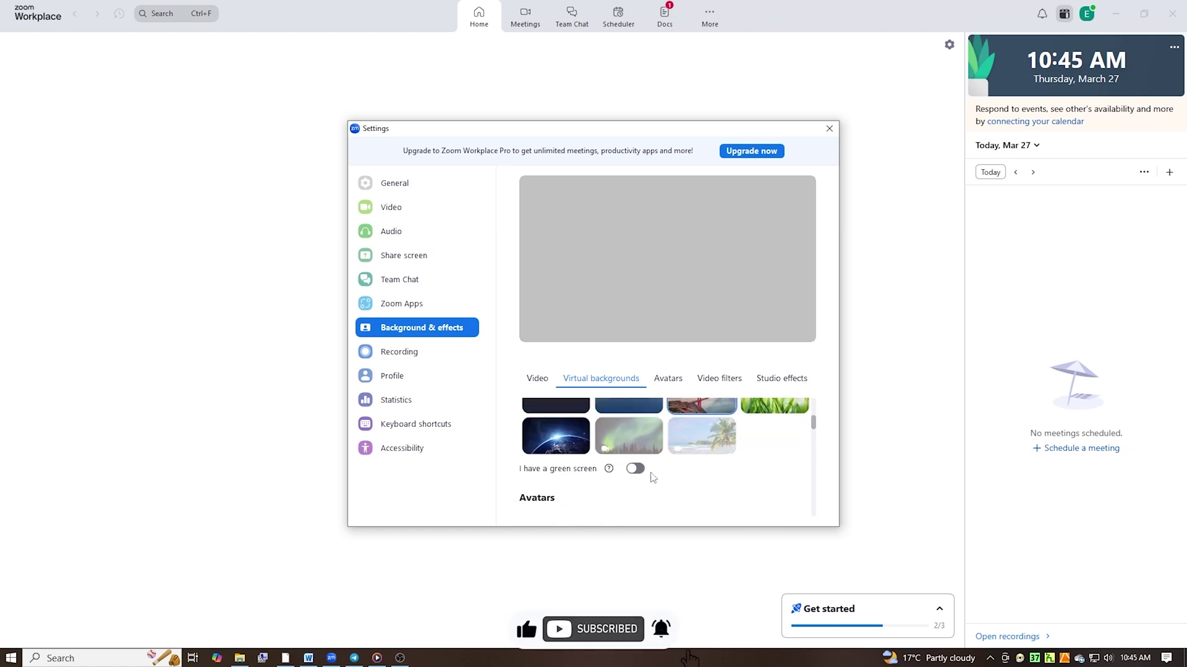
{"action": "left_click", "coordinate": [634, 468]}
{"action": "scroll", "coordinate": [762, 477], "scroll_direction": "up", "scroll_amount": 1}
{"action": "left_click", "coordinate": [802, 405]}
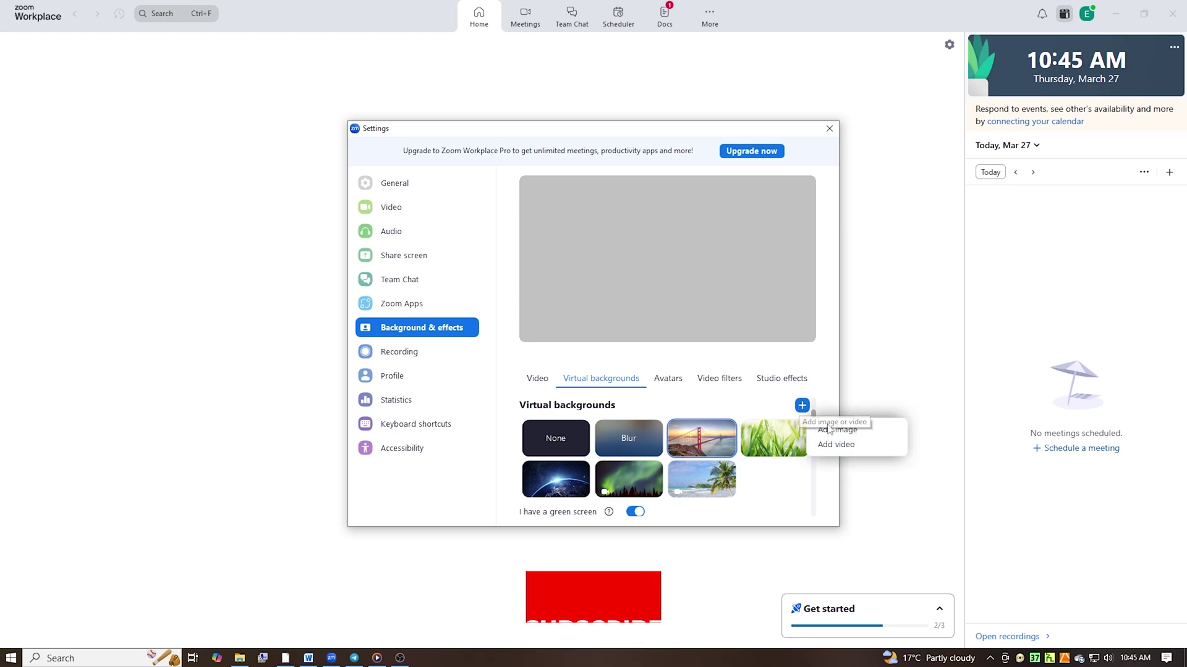
{"action": "left_click", "coordinate": [818, 428]}
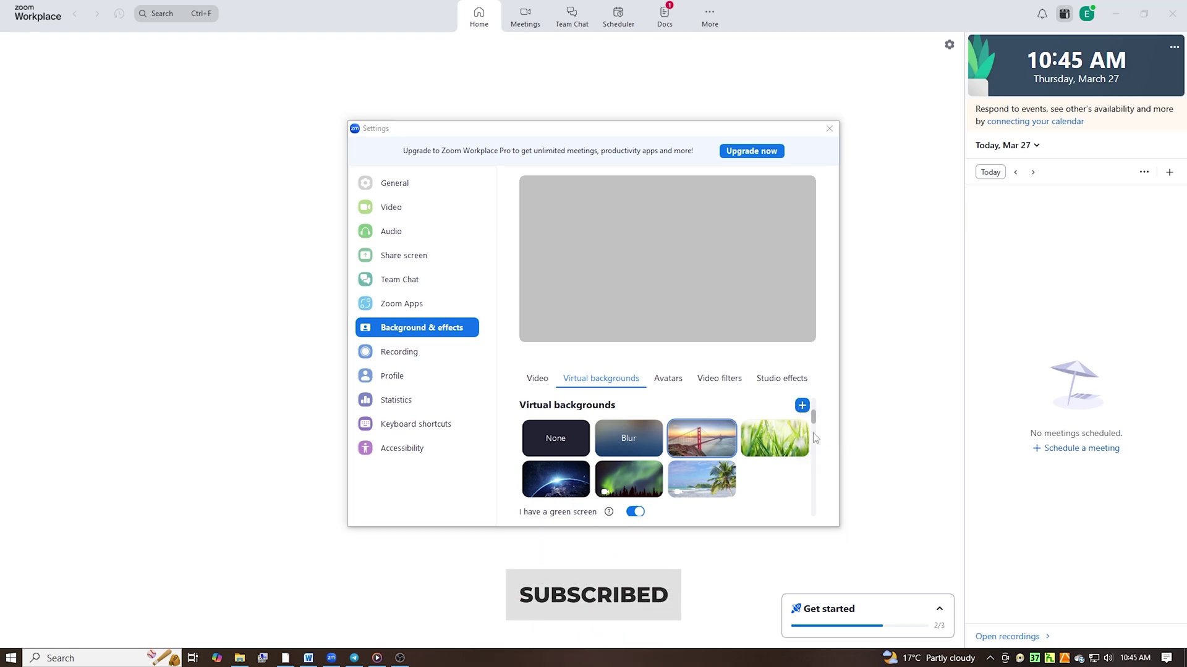